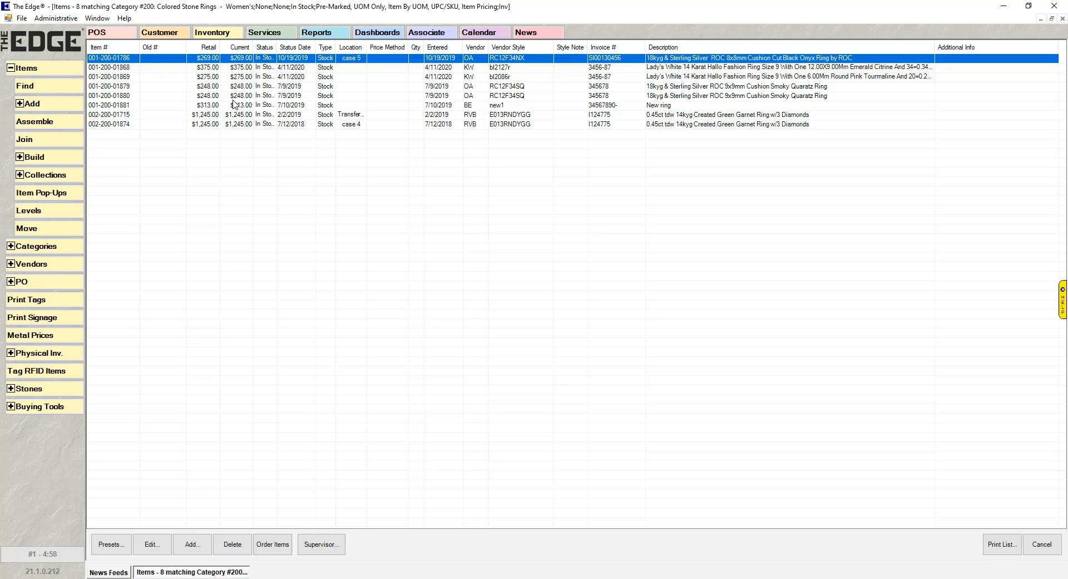
double_click(234, 97)
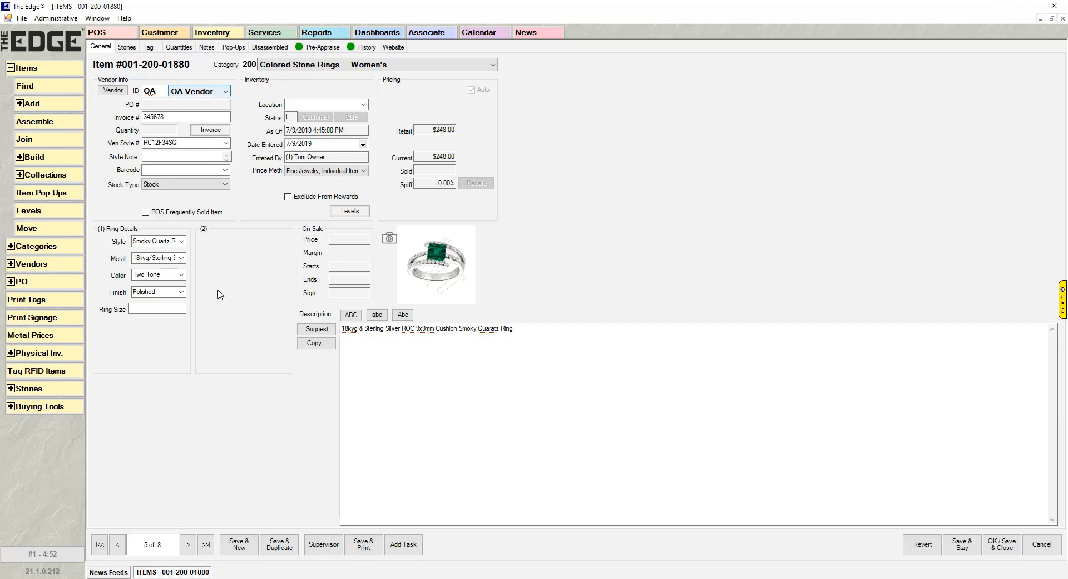
left_click(391, 49)
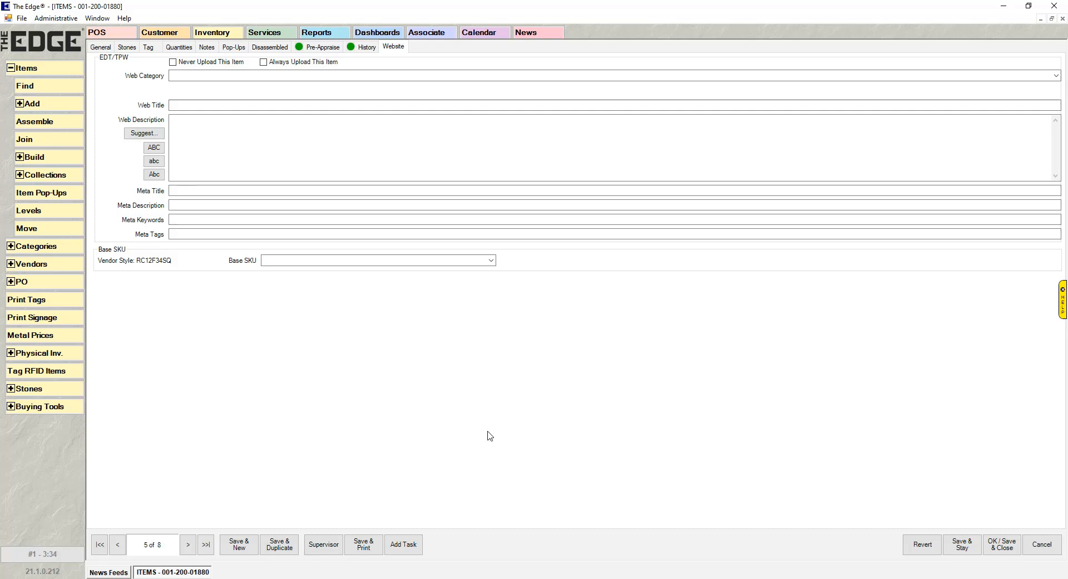
left_click(1045, 545)
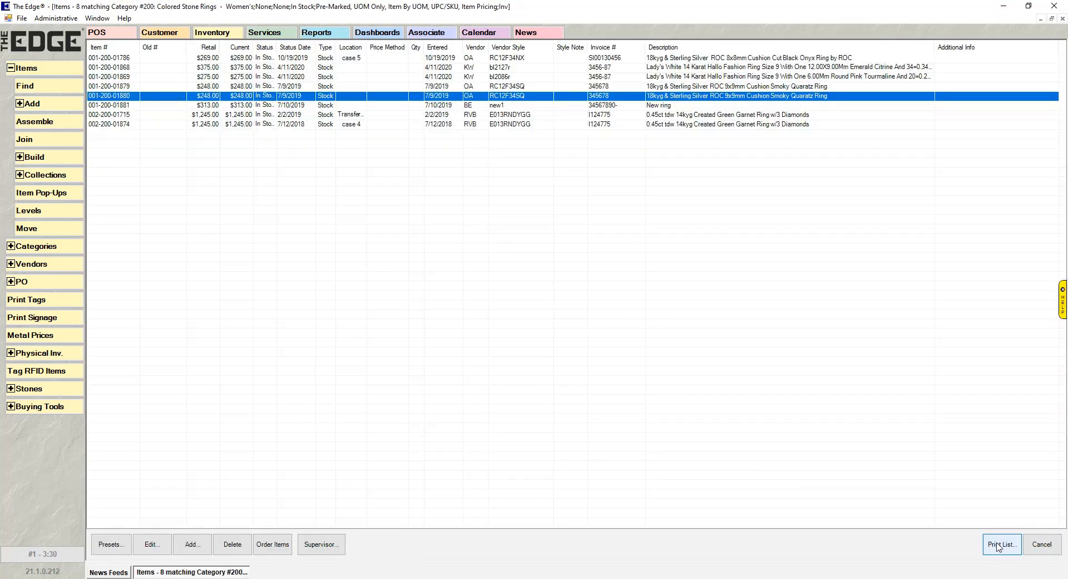
left_click(1040, 546)
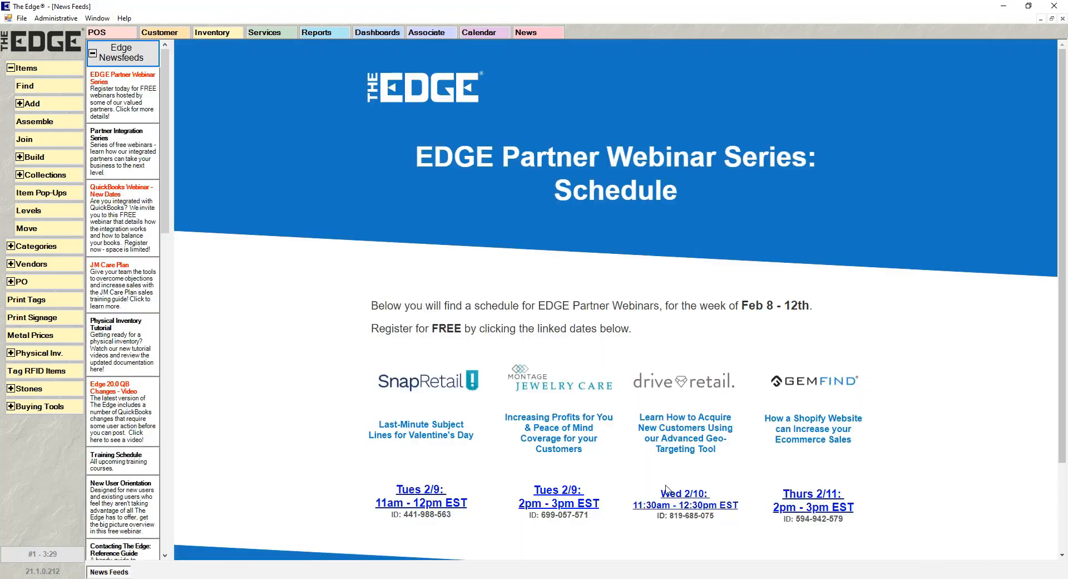
Find the inventory items in category 200, Colored Stone Rings - Women's.
left_click(47, 86)
type("200")
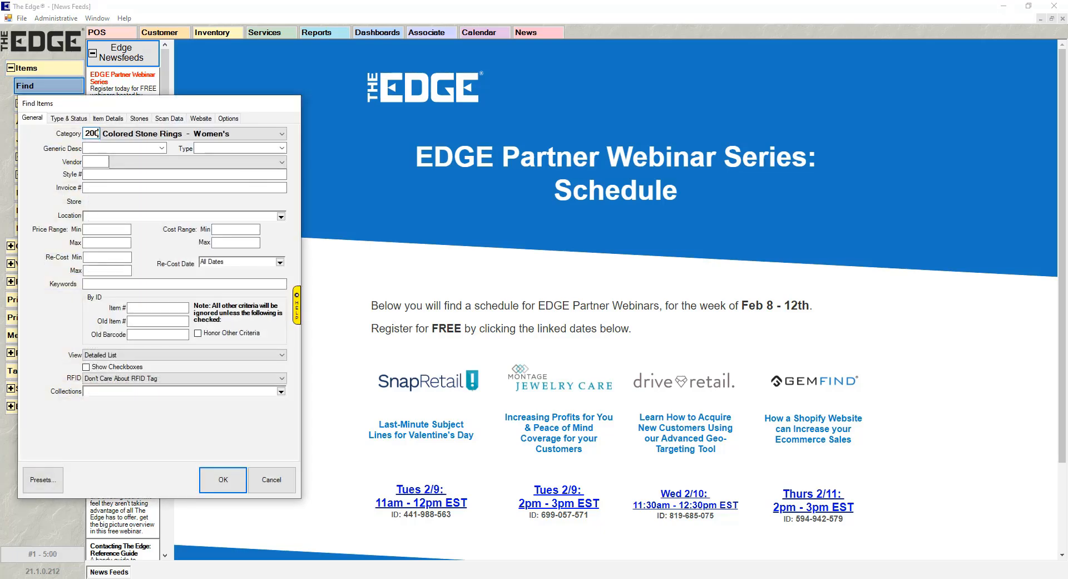
key("Return")
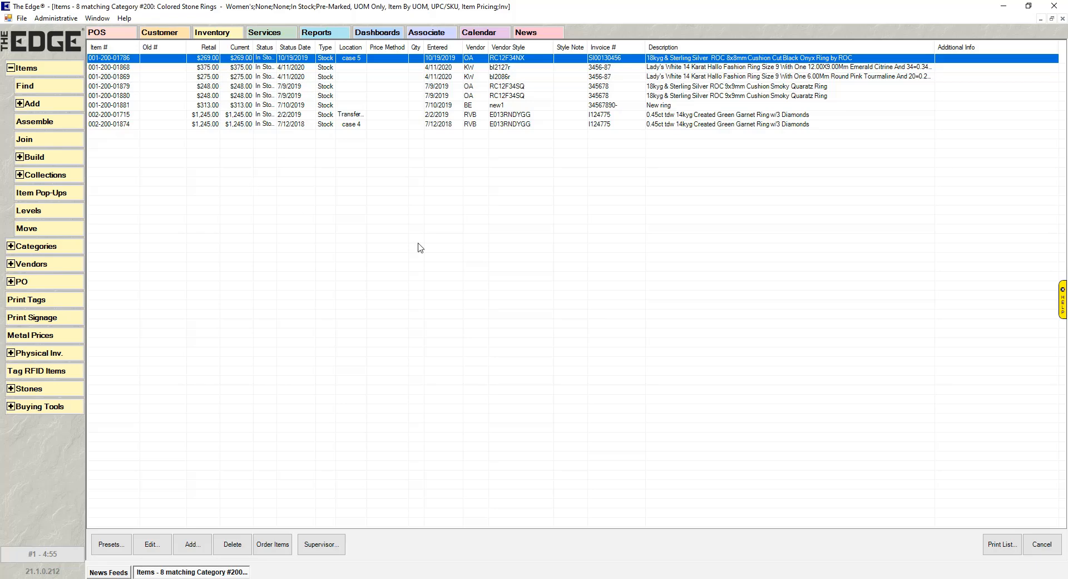
Show checkboxes in the item list and check all the items.
right_click(397, 198)
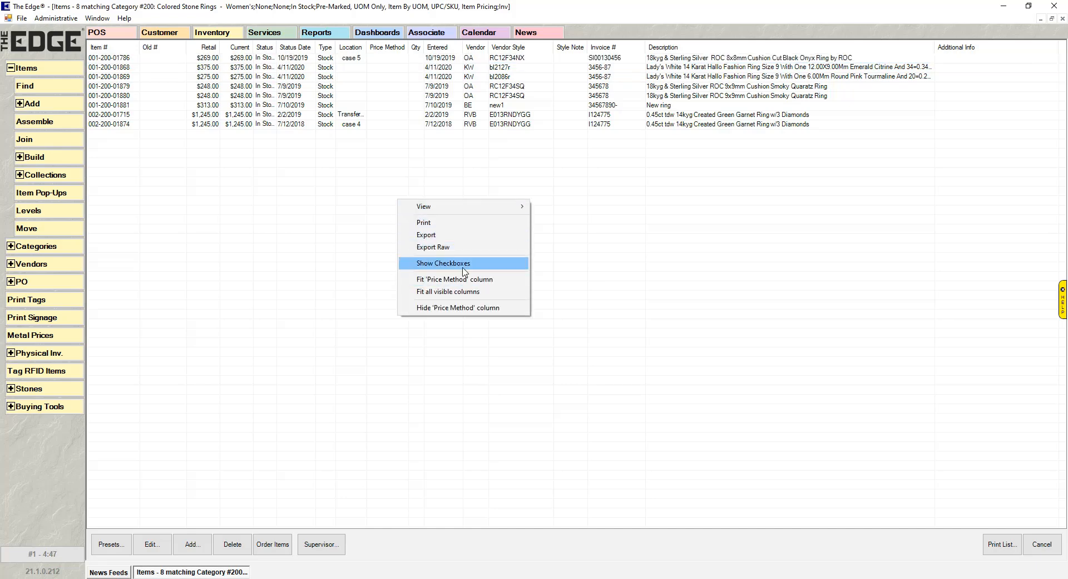
left_click(262, 163)
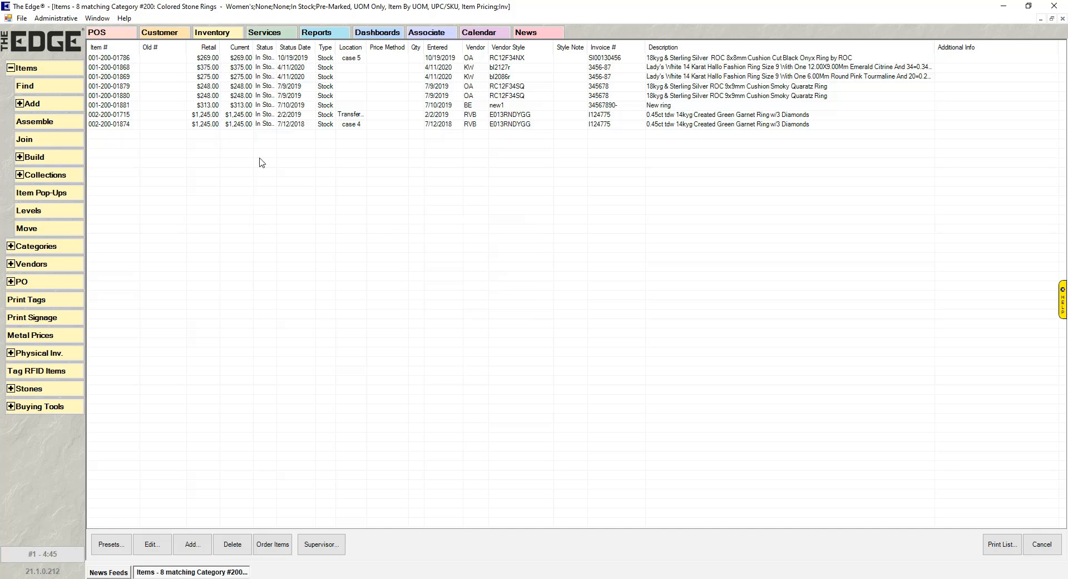
left_click(328, 551)
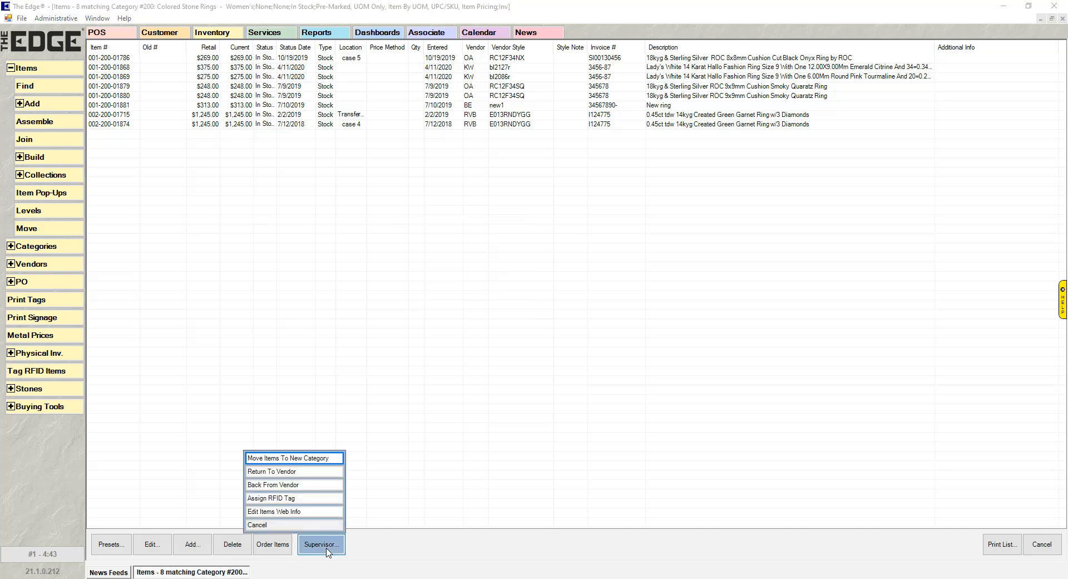
left_click(313, 512)
left_click(607, 320)
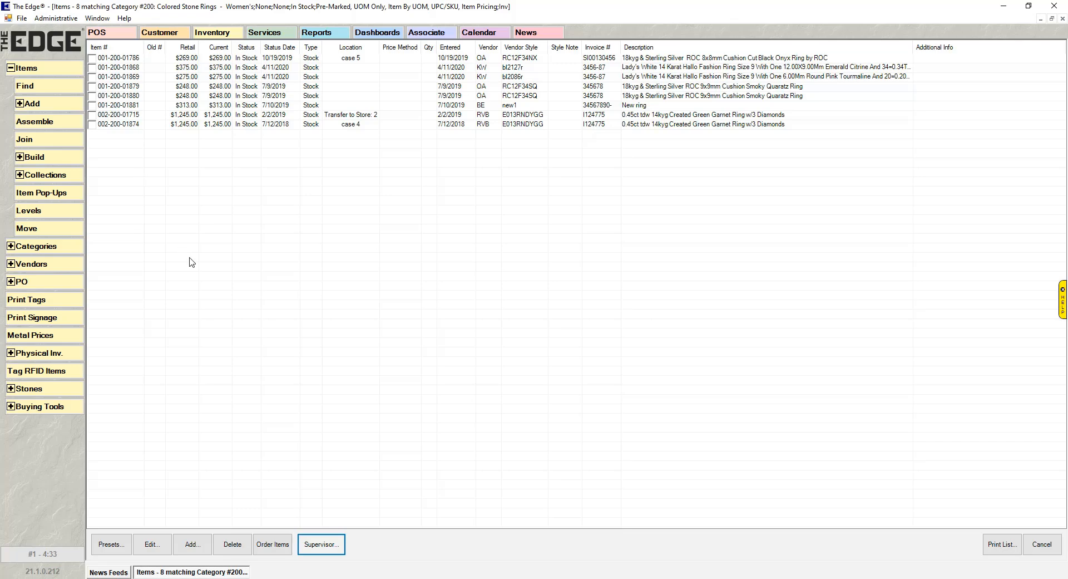
right_click(330, 177)
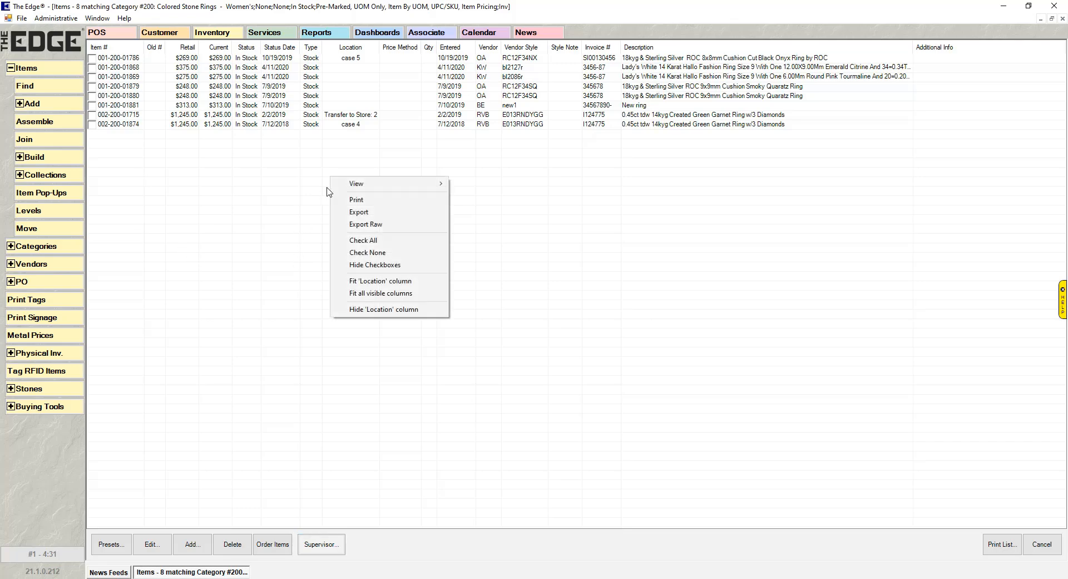
left_click(397, 241)
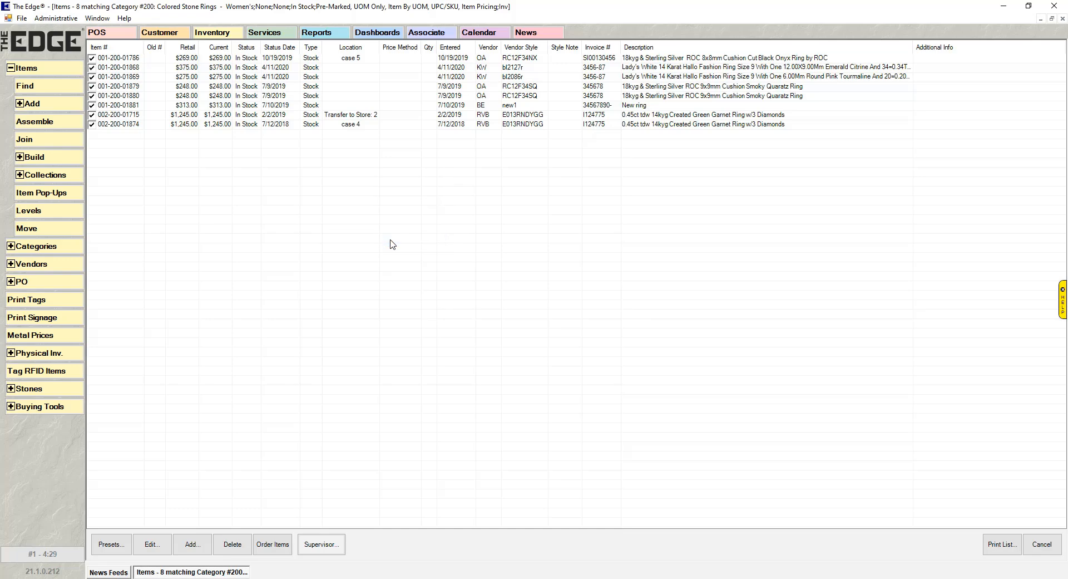
Mass-edit the checked items' web info, appending the meta keywords "Color, Ring", and save the update.
left_click(327, 548)
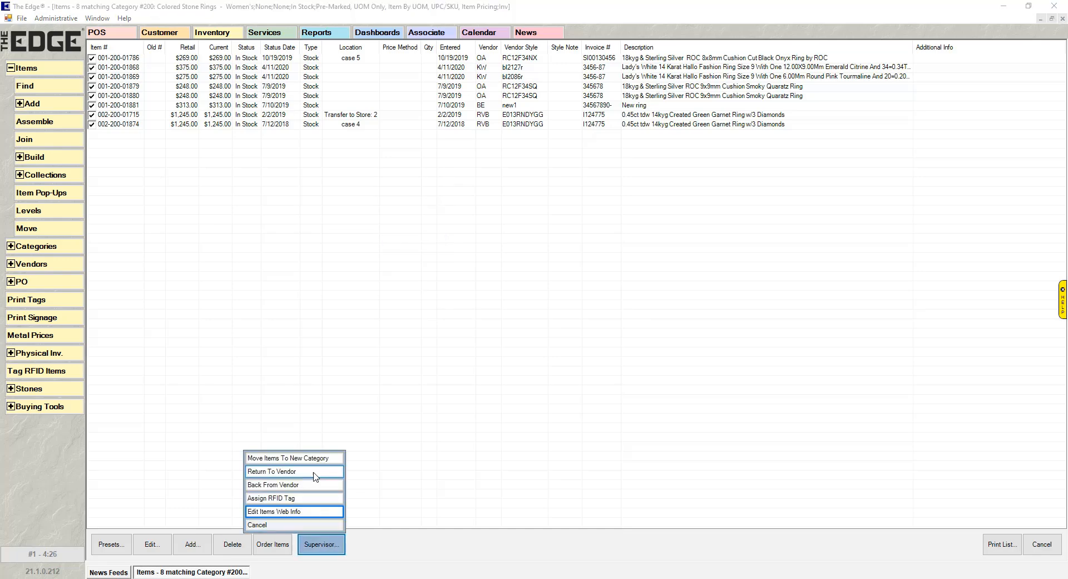
left_click(288, 513)
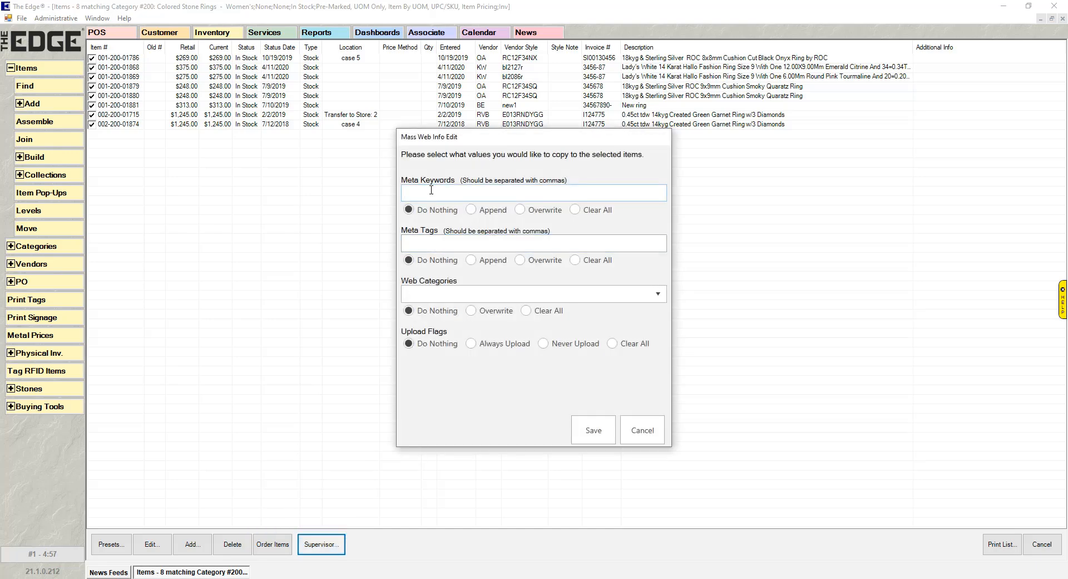
type("Color, Ring")
left_click(475, 211)
left_click(471, 210)
left_click(594, 430)
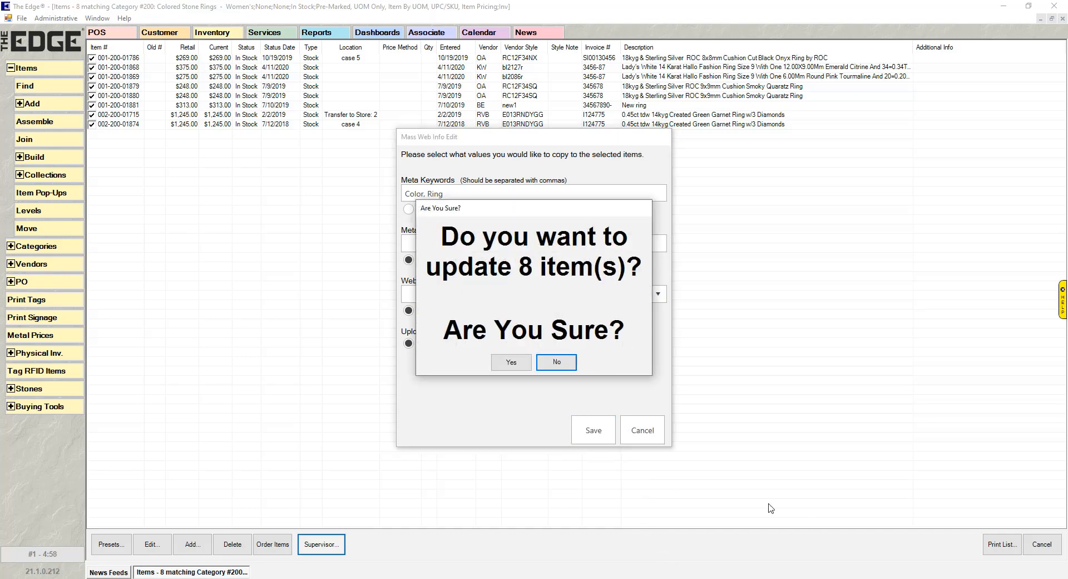
left_click(509, 362)
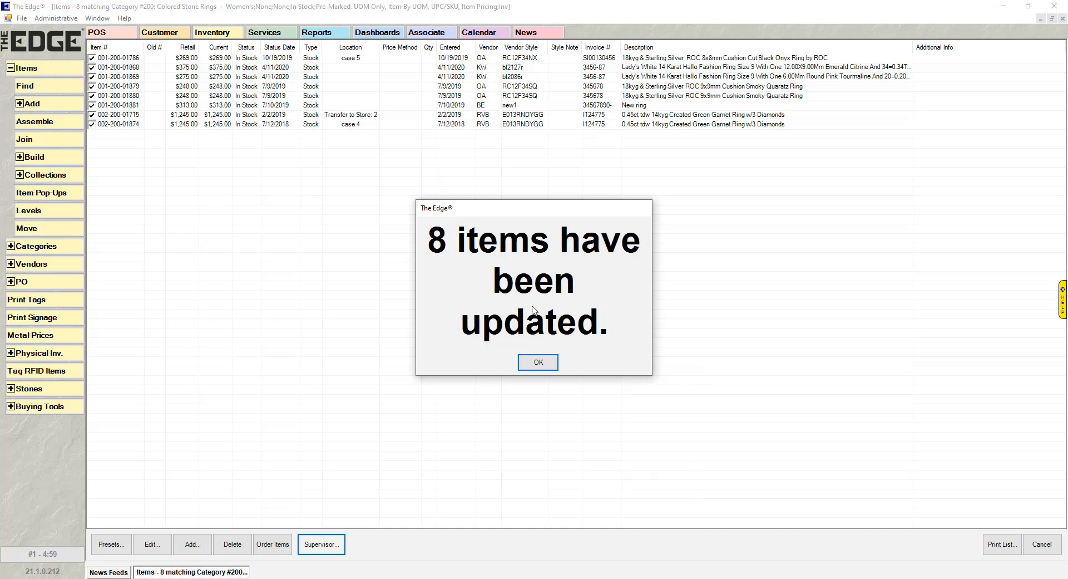
left_click(538, 361)
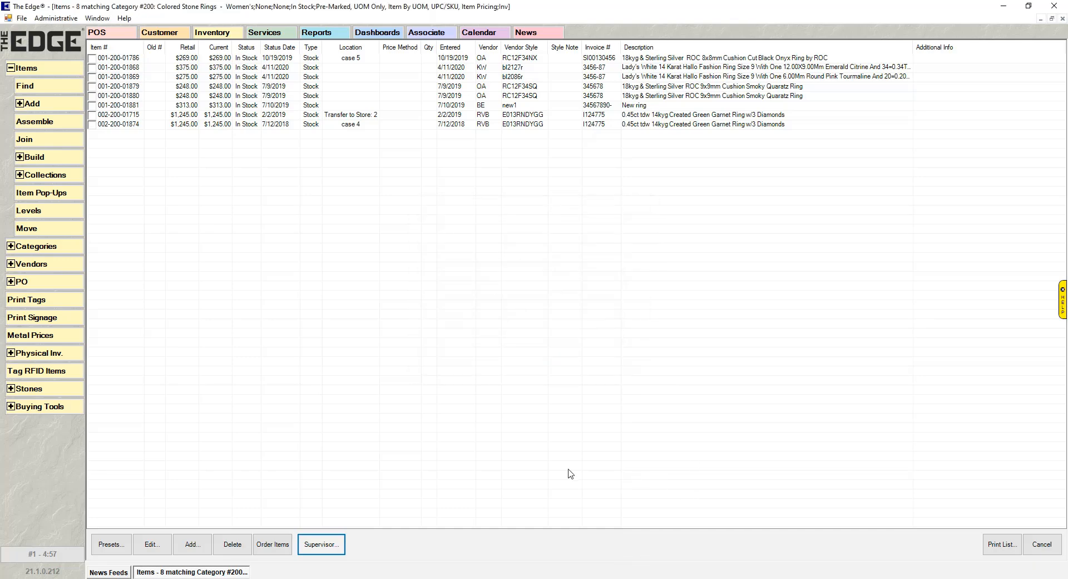
double_click(146, 59)
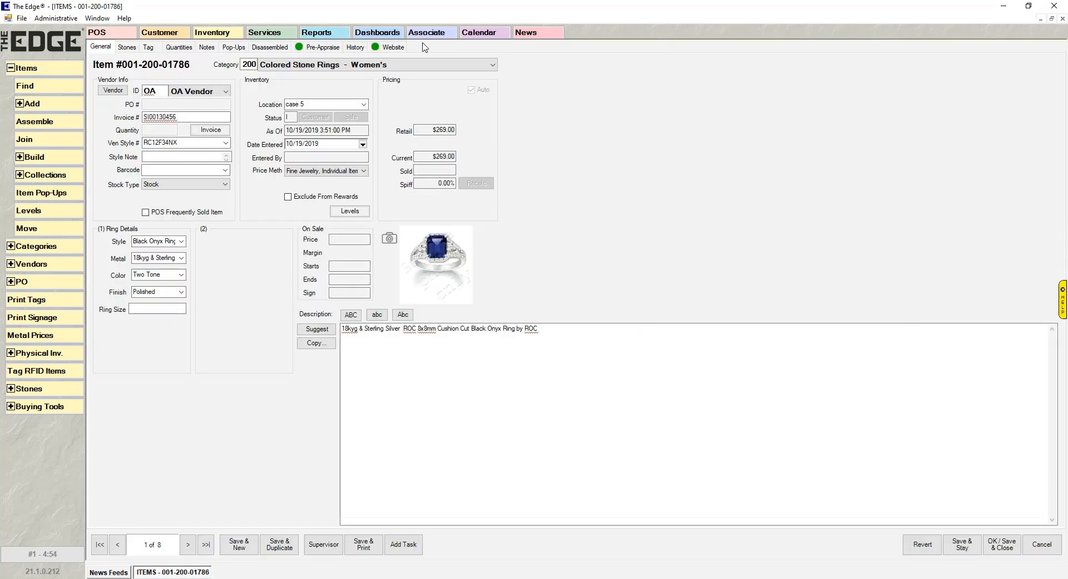
left_click(391, 46)
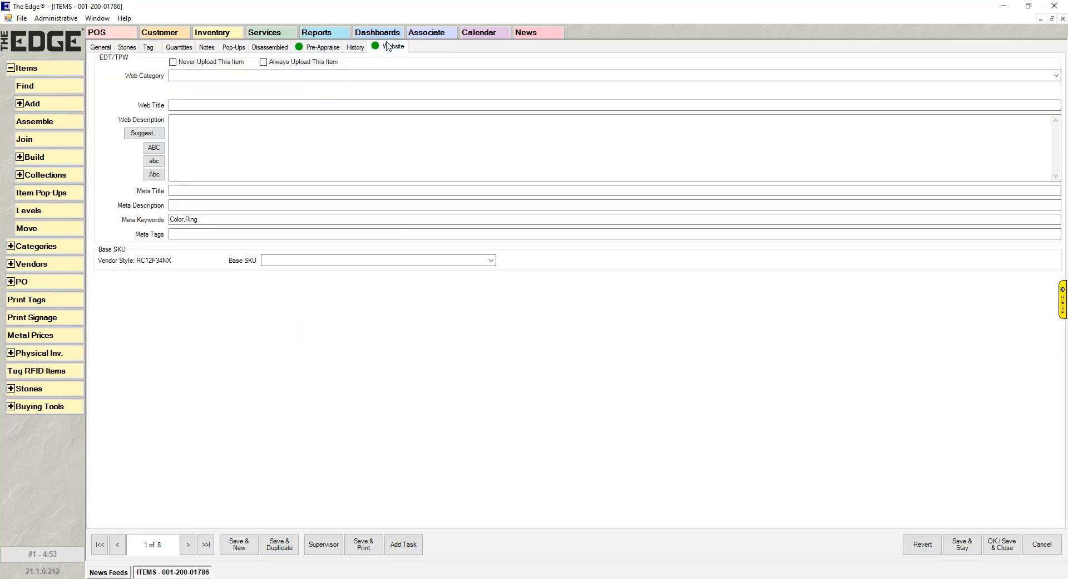
left_click_drag(234, 219, 72, 228)
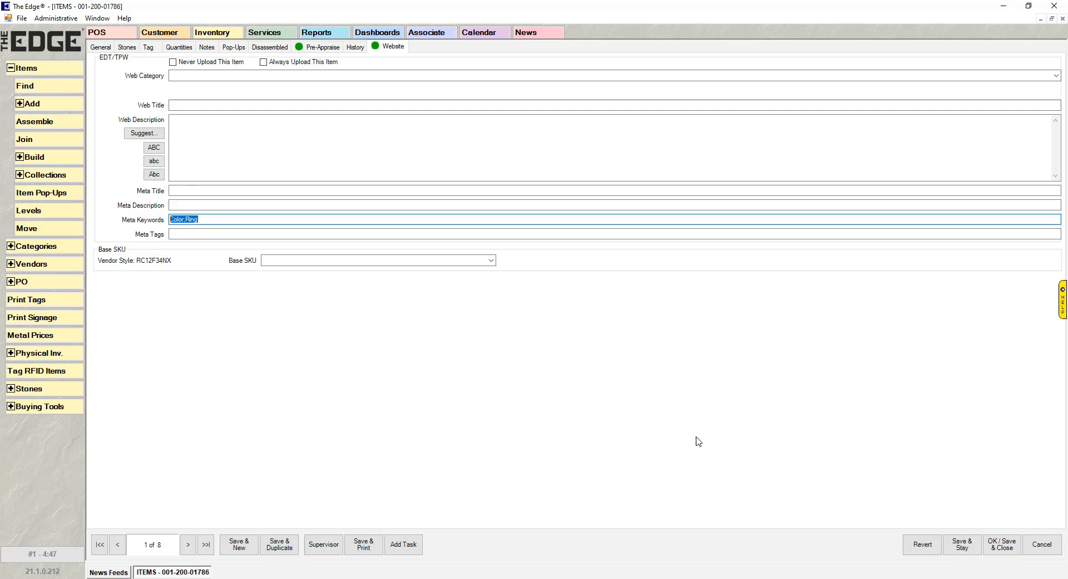
left_click(1042, 544)
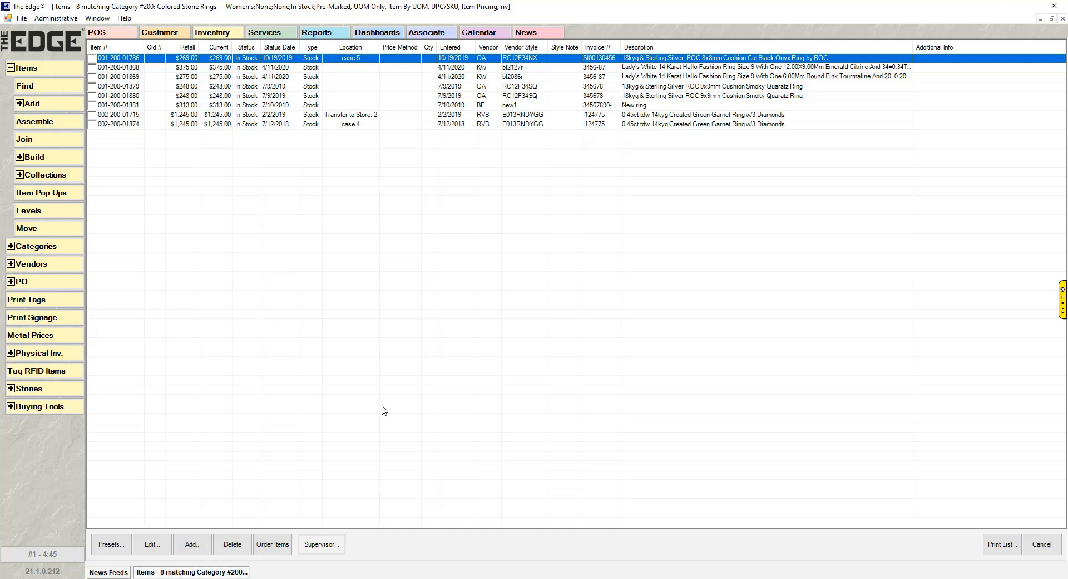
Switch the item list to the large photo view and check the two rings that have no image.
right_click(330, 187)
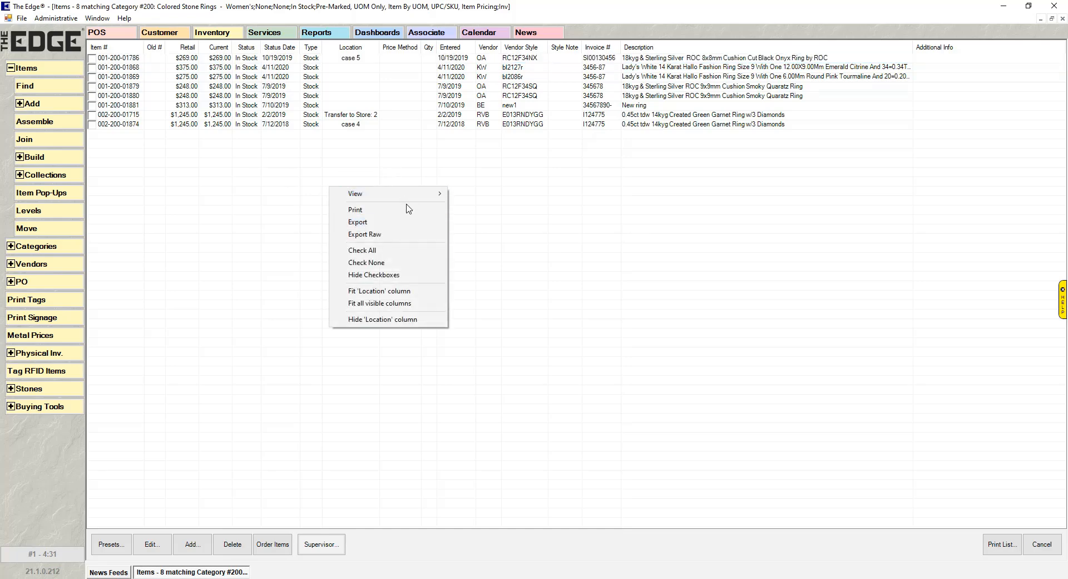
mouse_move(410, 194)
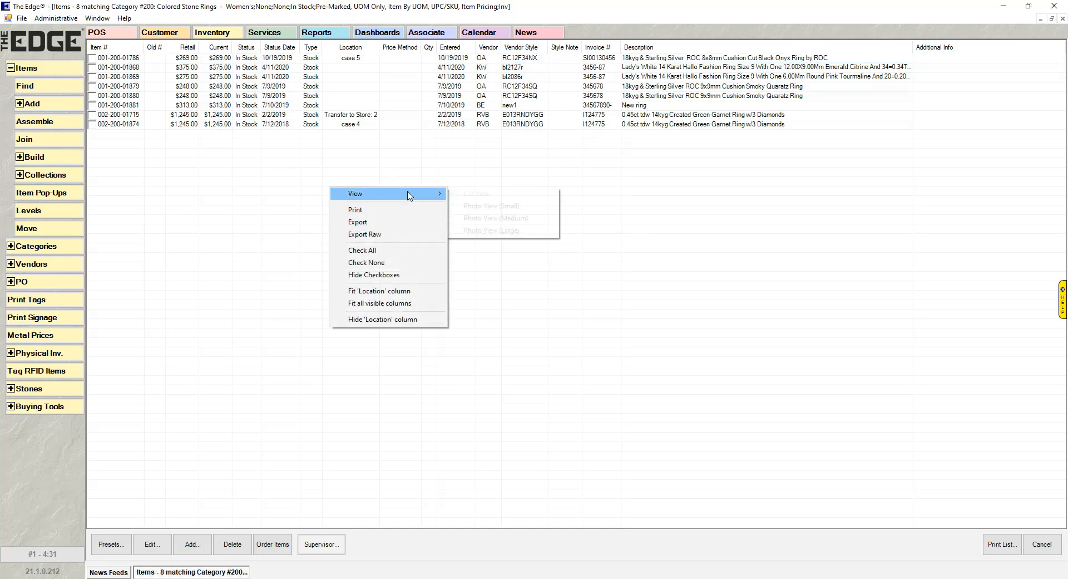
left_click(517, 232)
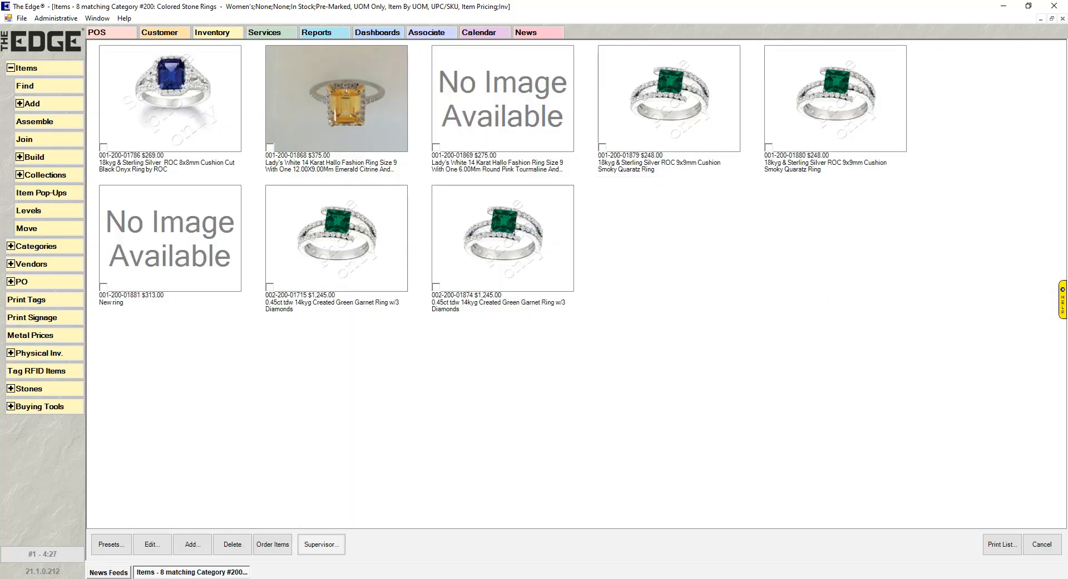
left_click(436, 147)
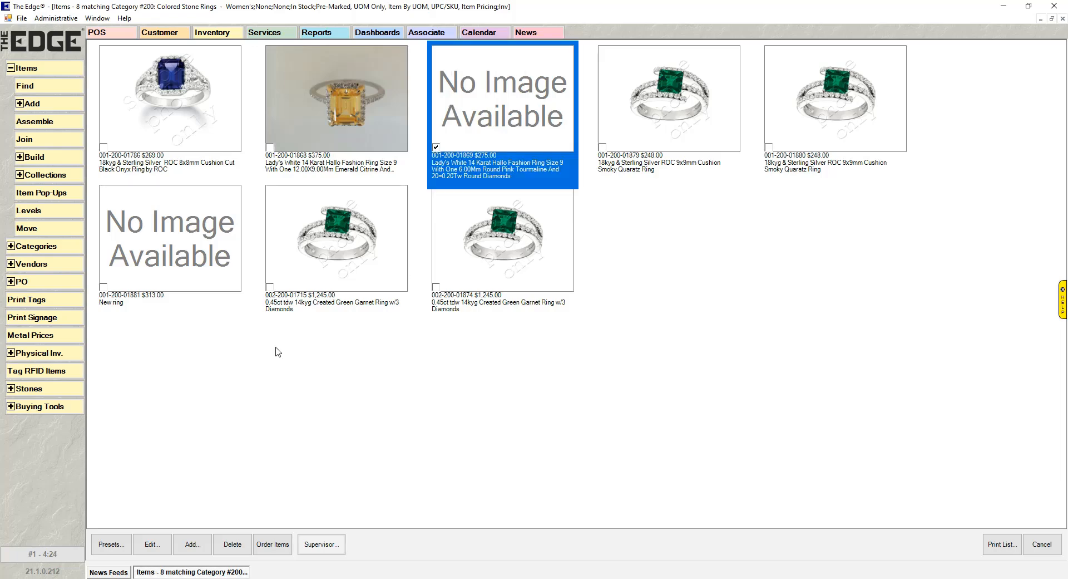
left_click(103, 287)
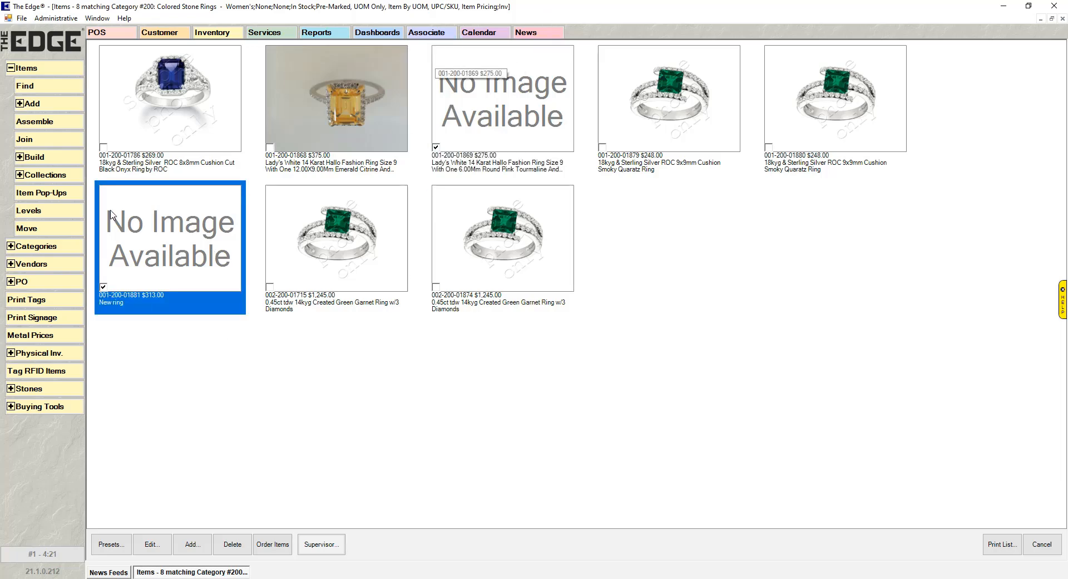
Mass-edit the checked items' web info, setting the upload flag to Never Upload, and save the update.
left_click(331, 549)
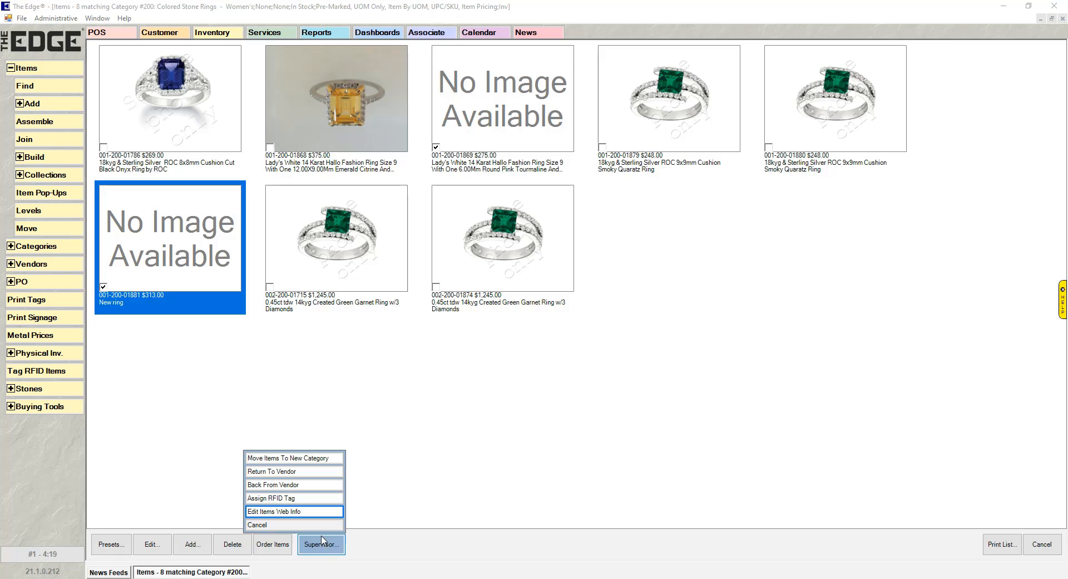
left_click(298, 512)
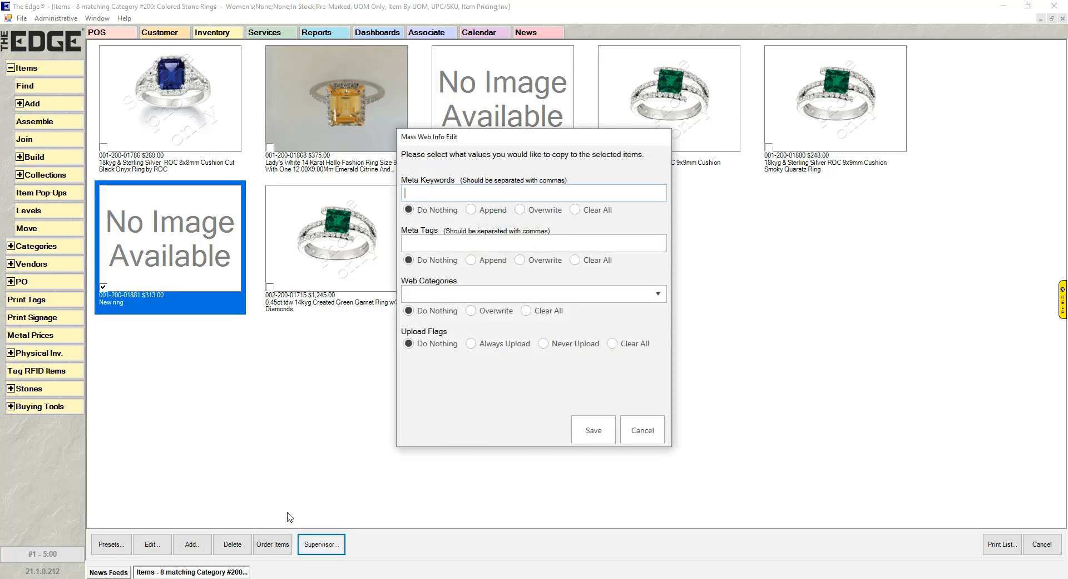
left_click(471, 344)
left_click(544, 344)
left_click(592, 431)
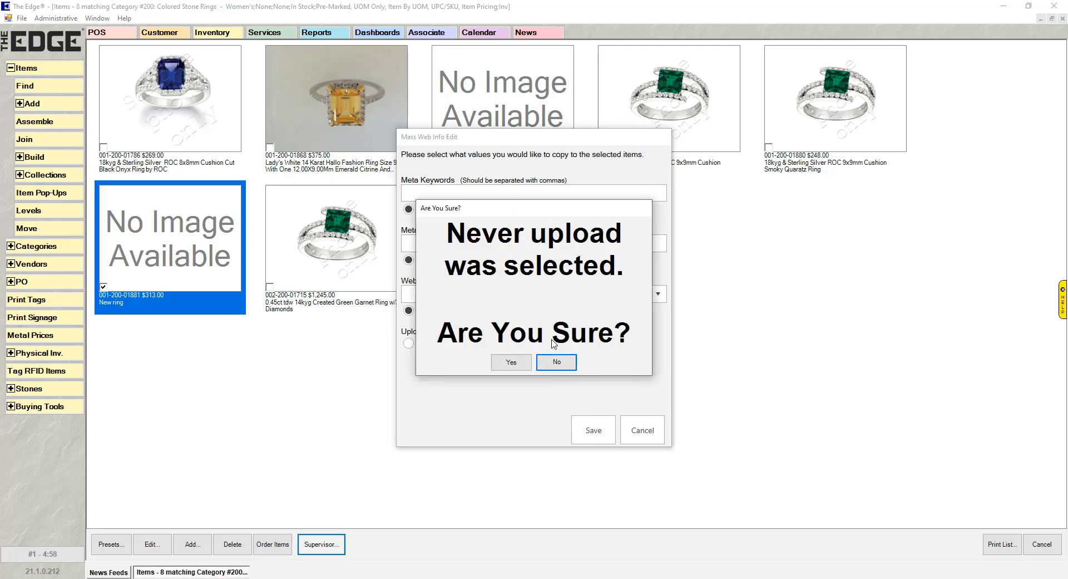
left_click(511, 362)
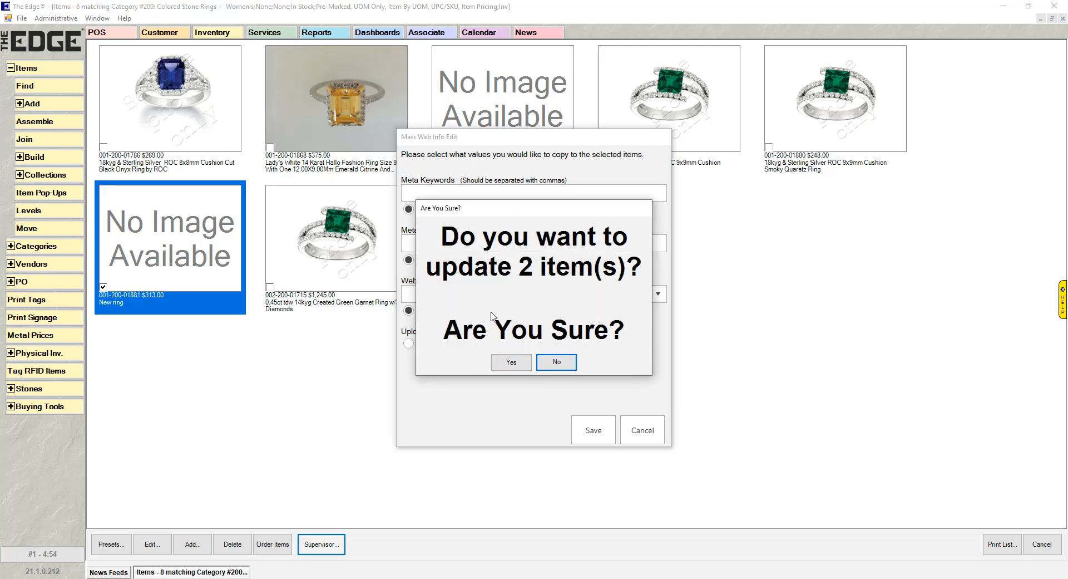
left_click(512, 362)
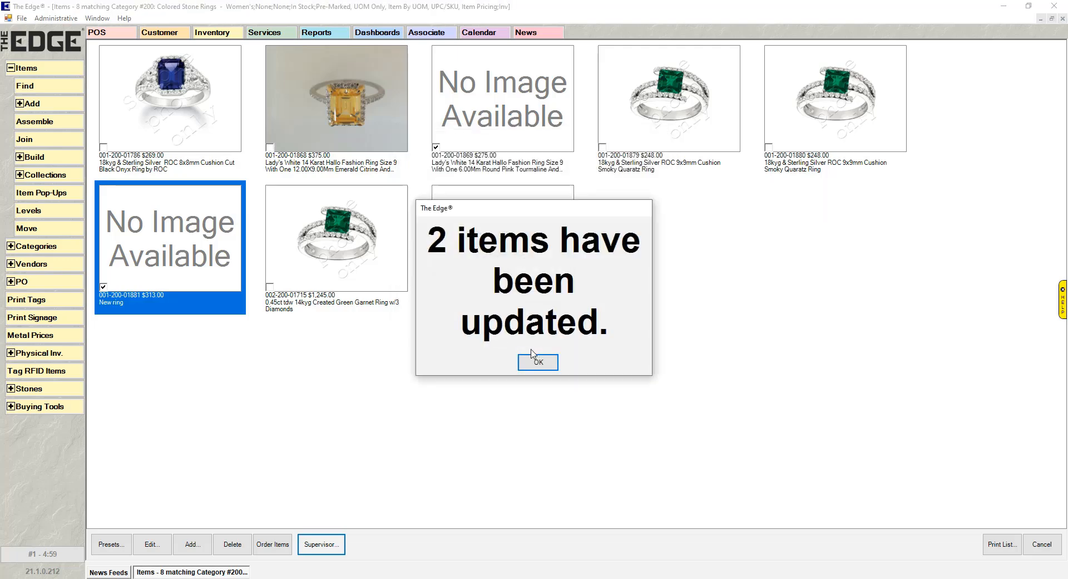
left_click(536, 362)
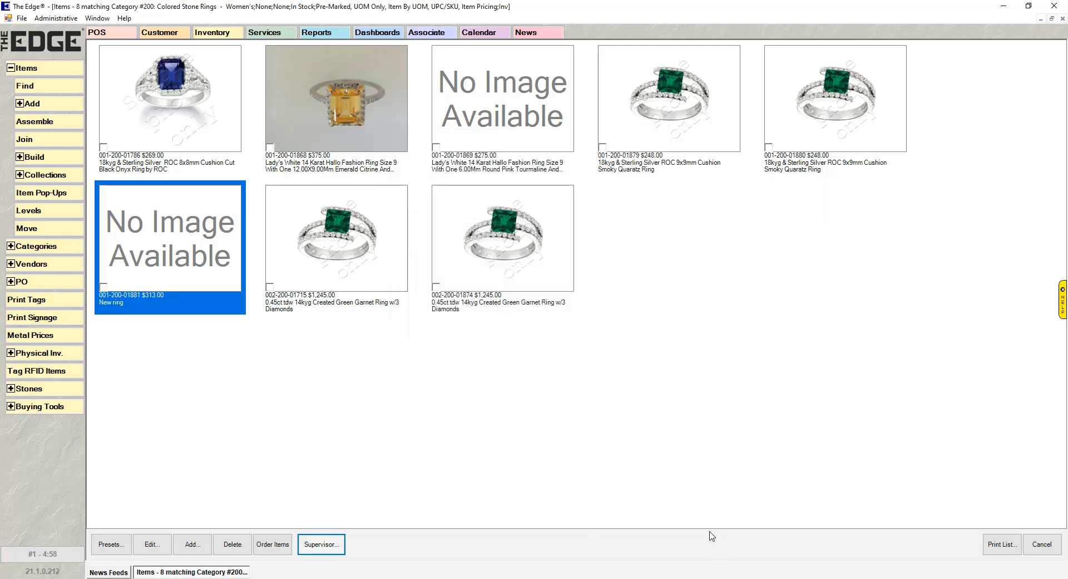